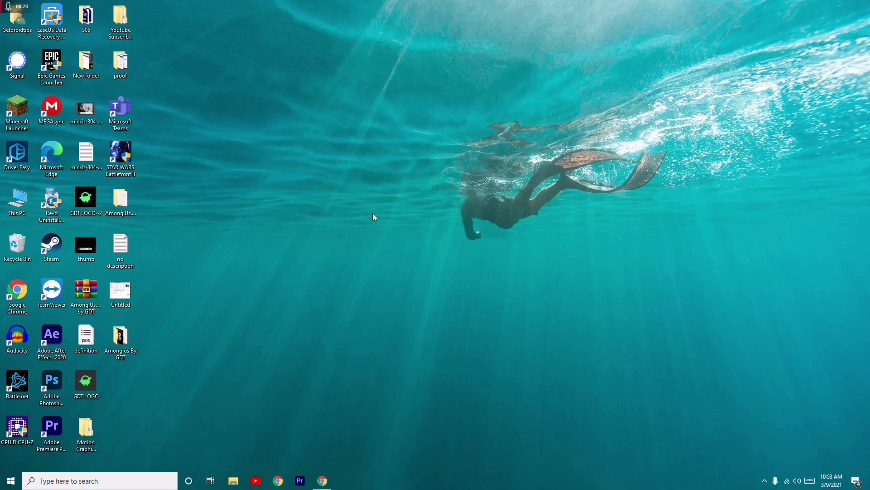
# Step: Enter the Power Options command powercfg.cpl in the Run dialog
pyautogui.press('super+r')
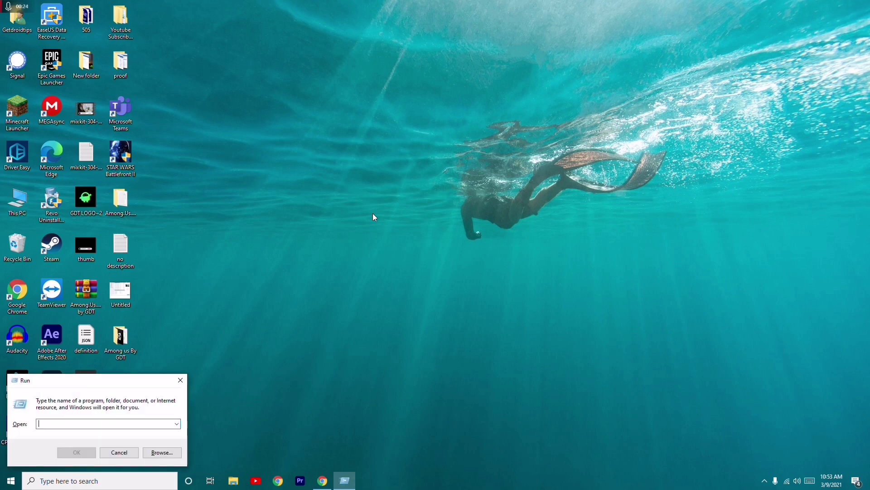
pyautogui.write('power')
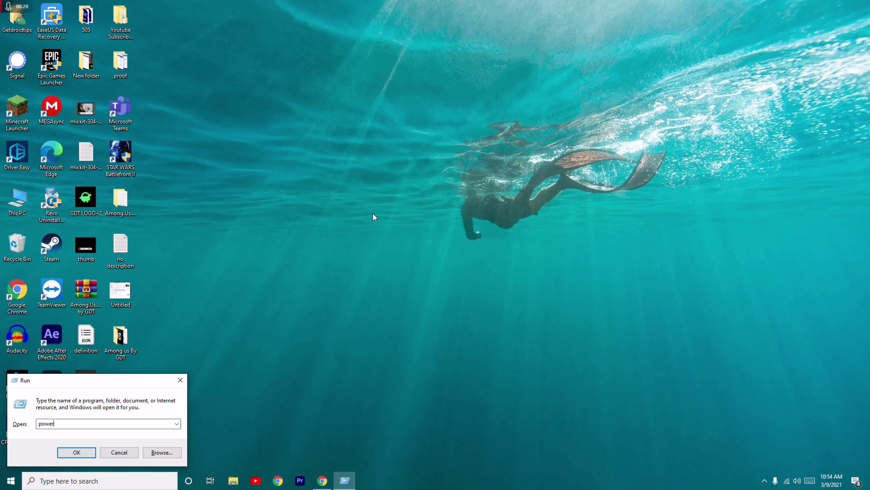
pyautogui.write('cfg.')
pyautogui.write('cpl')
# Step: Start a new power plan based on Balanced, after briefly trying High performance
pyautogui.click(76, 452)
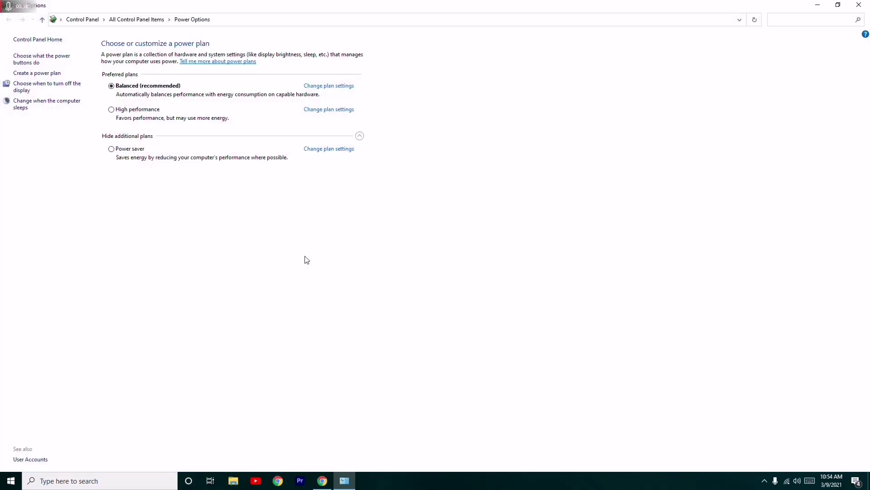
pyautogui.click(45, 74)
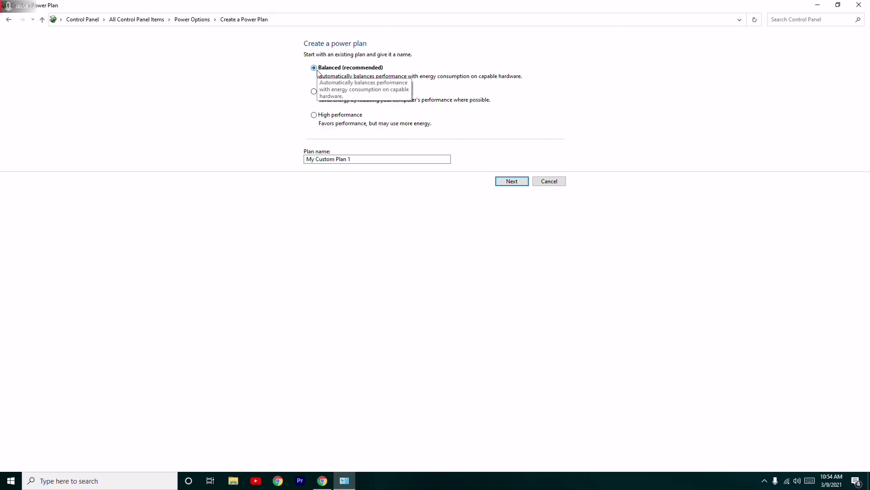
pyautogui.moveTo(339, 115)
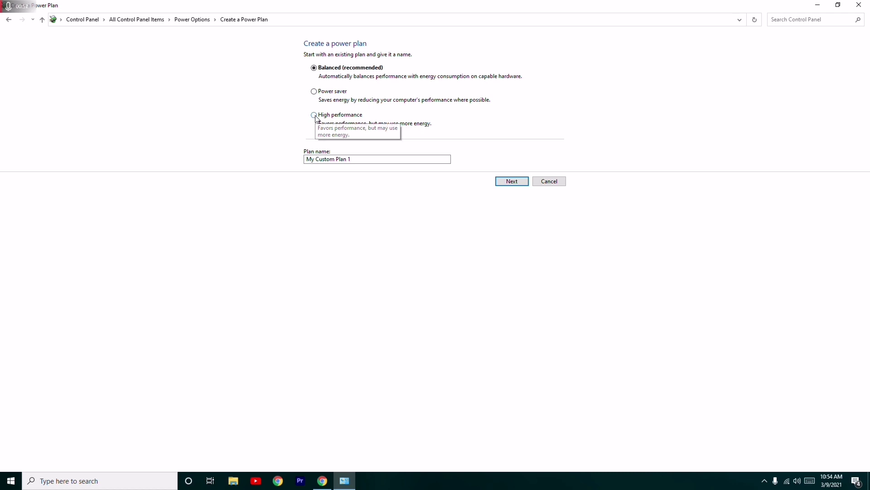
pyautogui.click(314, 115)
pyautogui.click(503, 183)
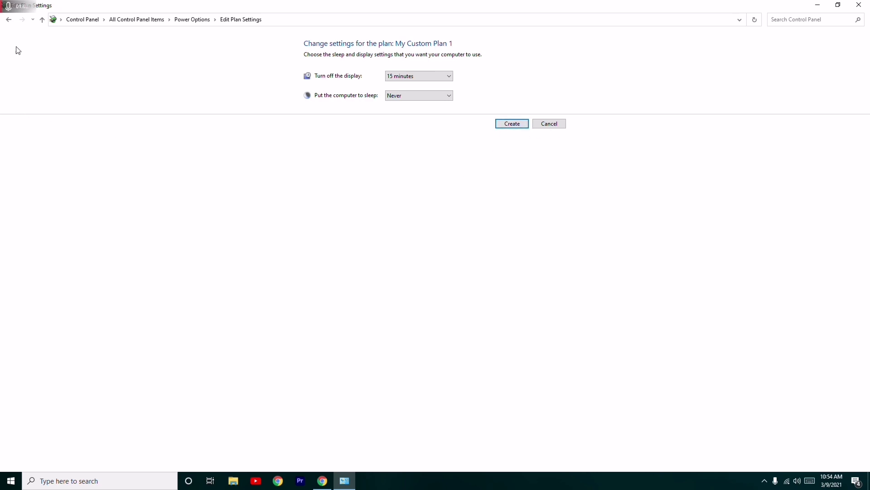
pyautogui.click(9, 19)
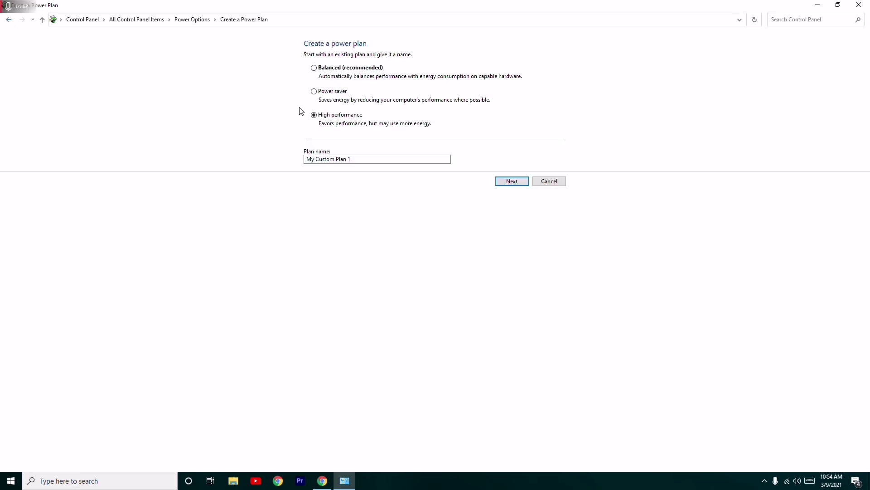
pyautogui.click(316, 68)
# Step: Close the Power Options window, leaving the desktop clear
pyautogui.click(859, 5)
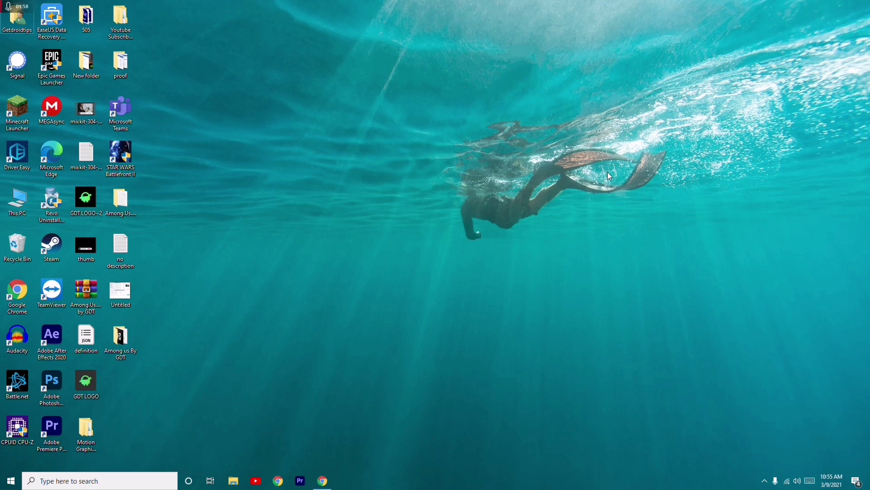
# Step: Open Task Manager from the Ctrl+Alt+Del screen, select Google Chrome, then close it
pyautogui.hotkey('ctrl', 'alt', 'Delete')
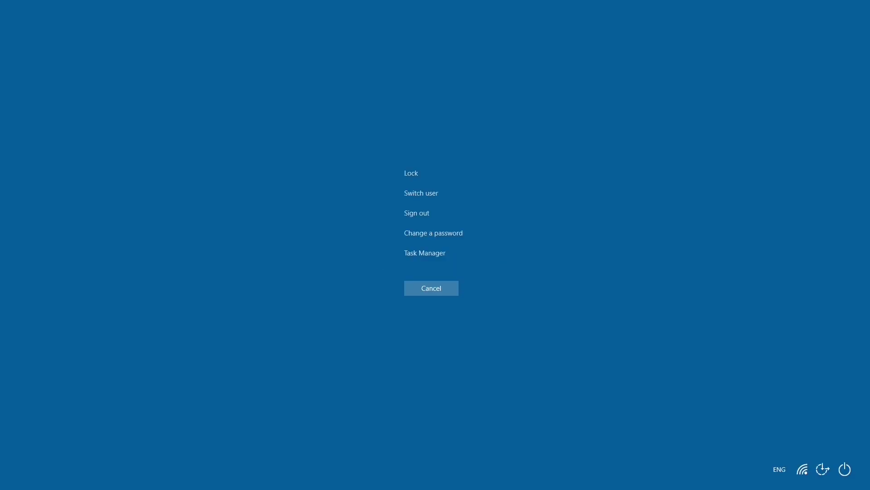
pyautogui.click(423, 253)
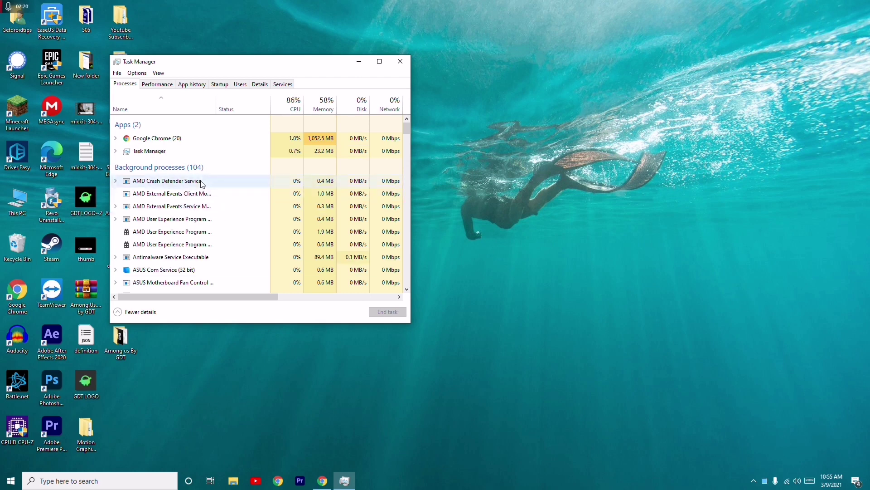
pyautogui.click(202, 142)
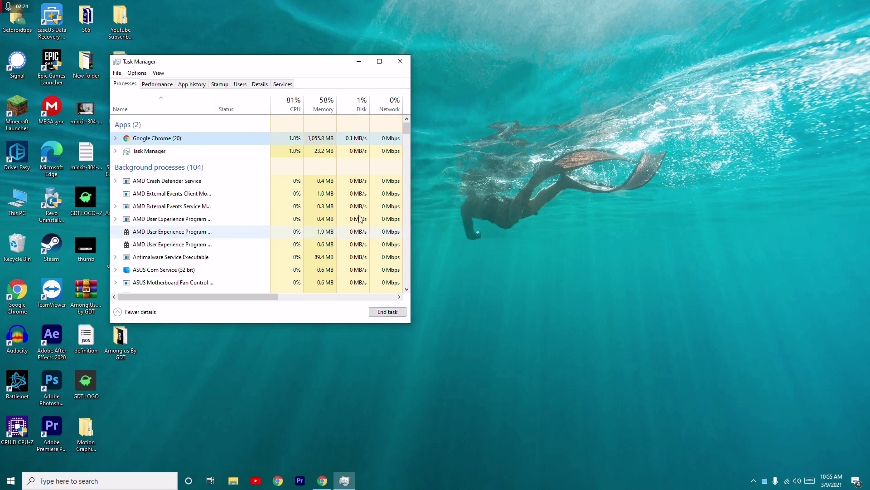
pyautogui.click(400, 61)
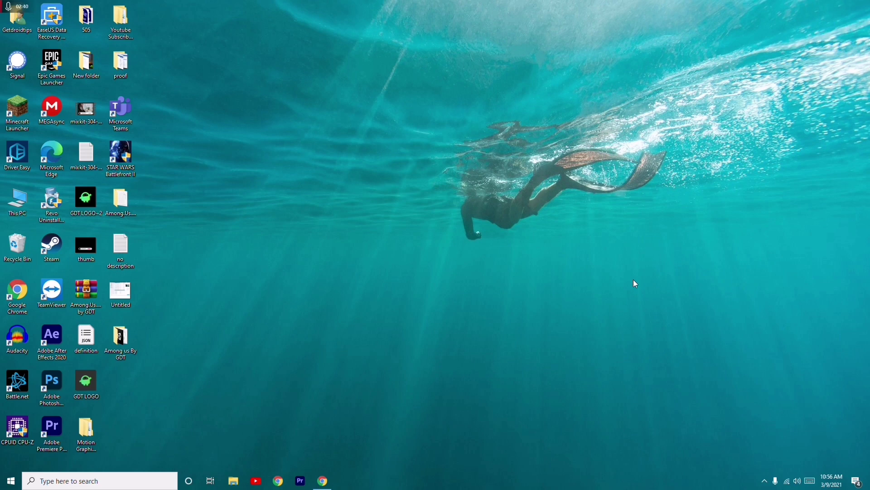
# Step: Enter the System Properties command sysdm.cpl in the Run dialog
pyautogui.press('super+r')
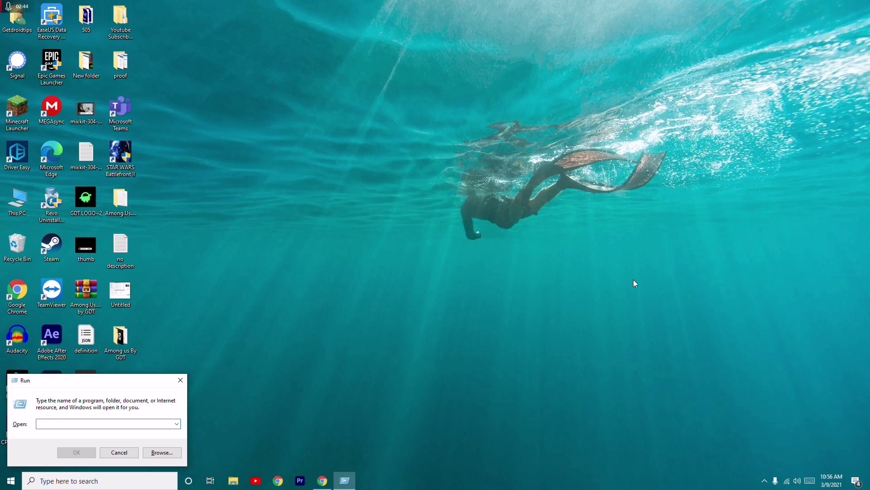
pyautogui.write('sysd')
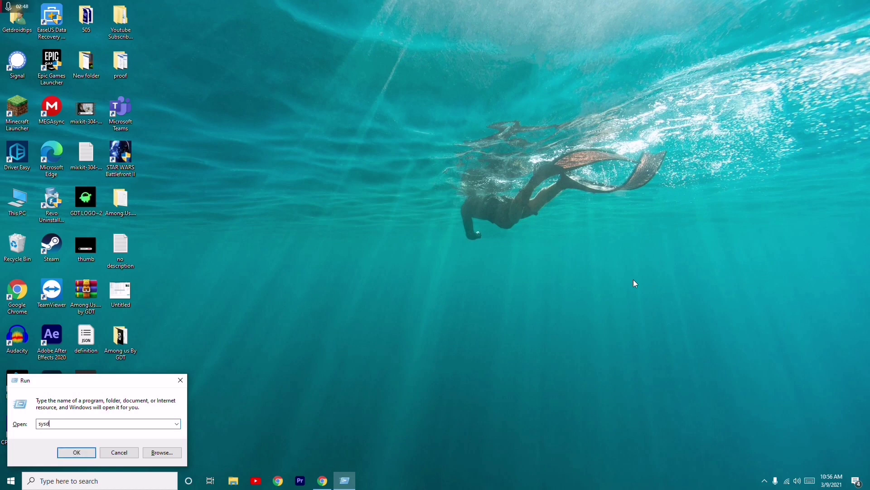
pyautogui.write('m.cpl')
# Step: Review the Visual Effects in Performance Options under System Properties' Advanced tab, then close it
pyautogui.click(77, 453)
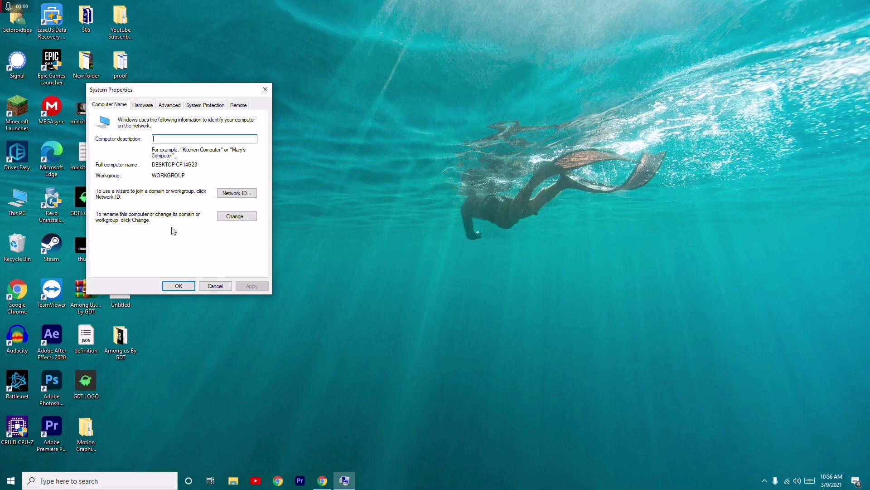
pyautogui.click(169, 106)
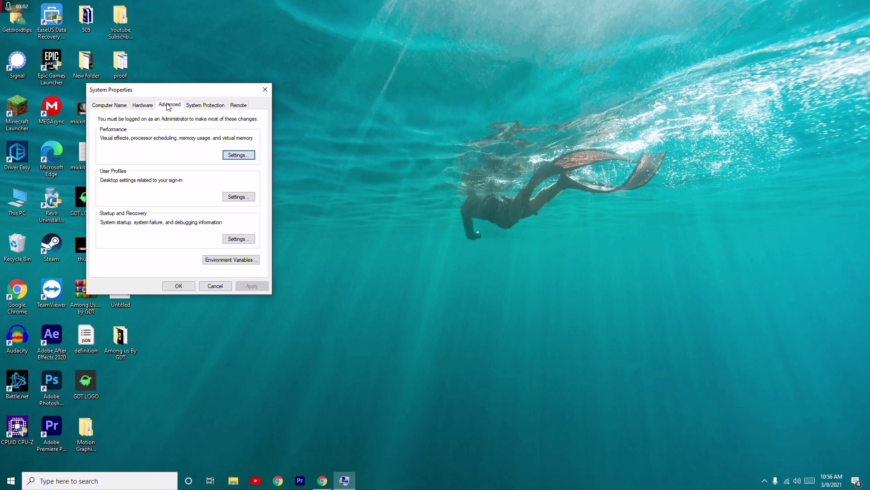
pyautogui.click(239, 155)
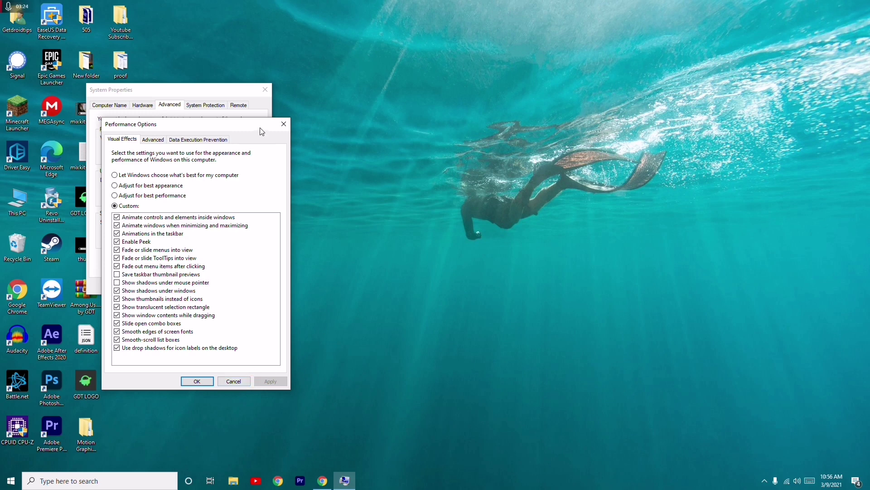
pyautogui.click(281, 127)
pyautogui.click(266, 90)
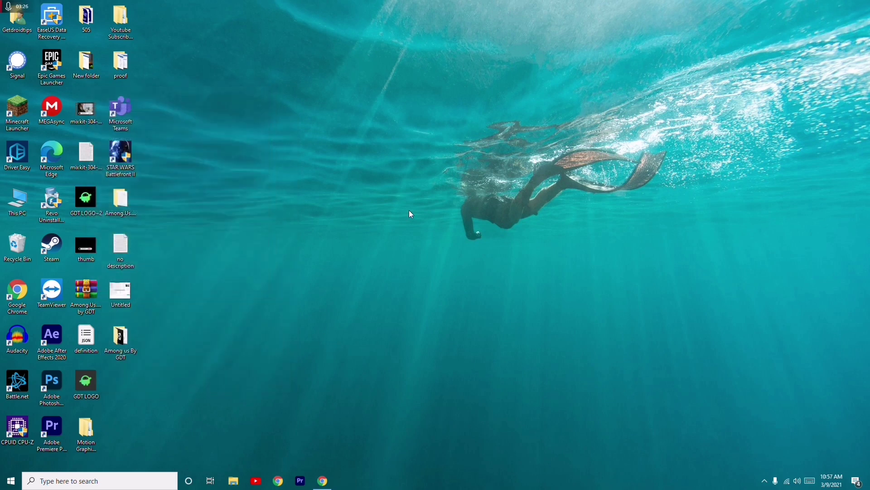